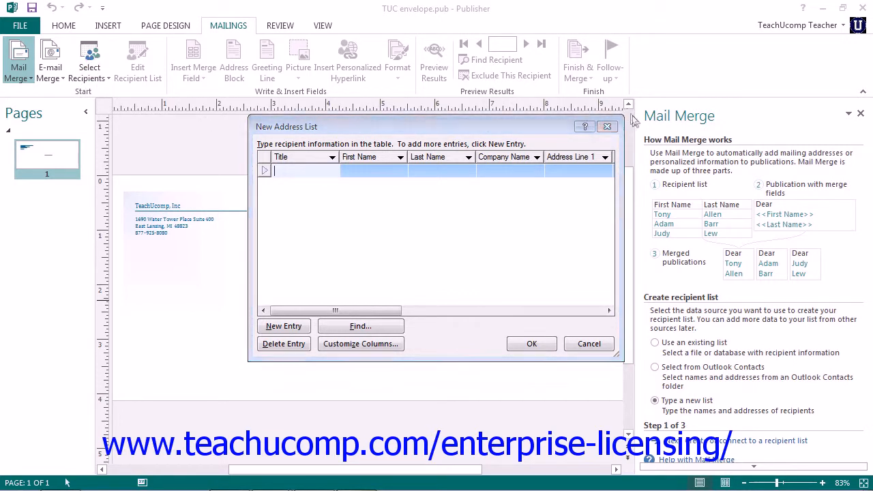
Close the empty New Address List dialog.
click(611, 127)
Reopen an empty recipient table with Select Recipients > Type a New List.
click(87, 76)
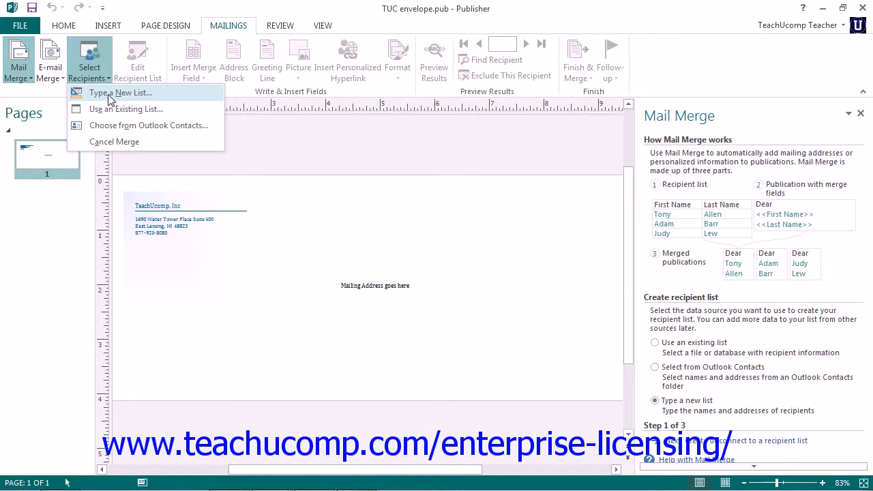
click(710, 442)
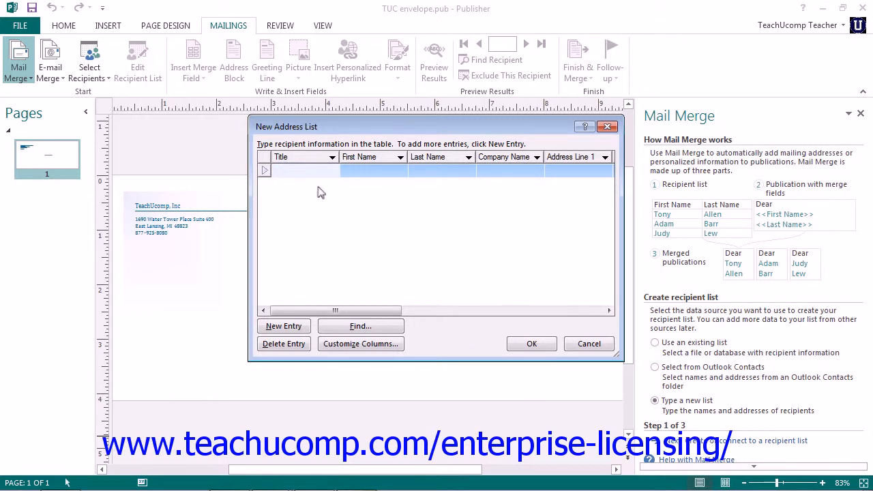
Enter title Mr., the recipient's first and last name, company TeachUcomp and street address, then add a blank entry.
text(Mr.)
key(Tab)
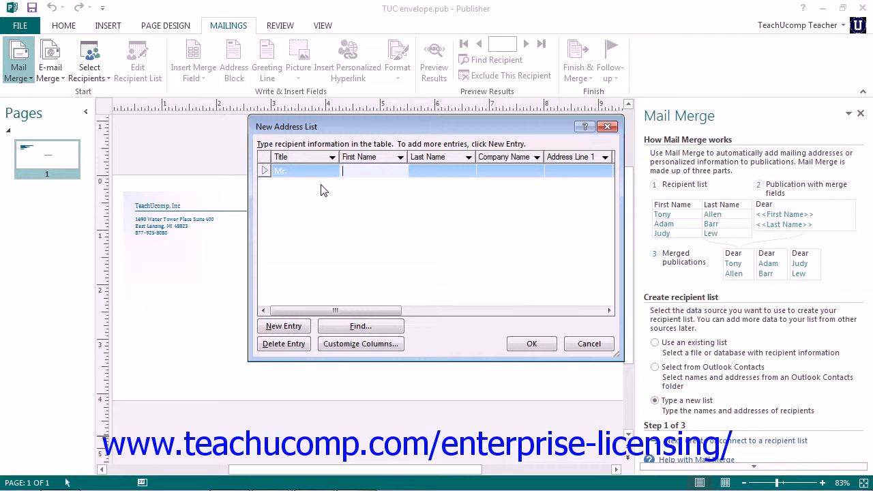
text(Tim)
key(Tab)
text(Jones)
key(Tab)
text(TeachUcomp)
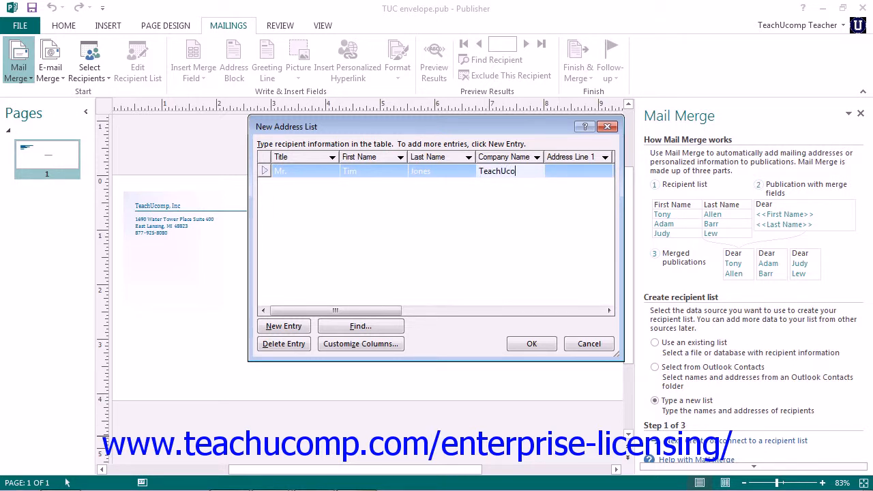
key(Tab)
text(123 Anywhere St)
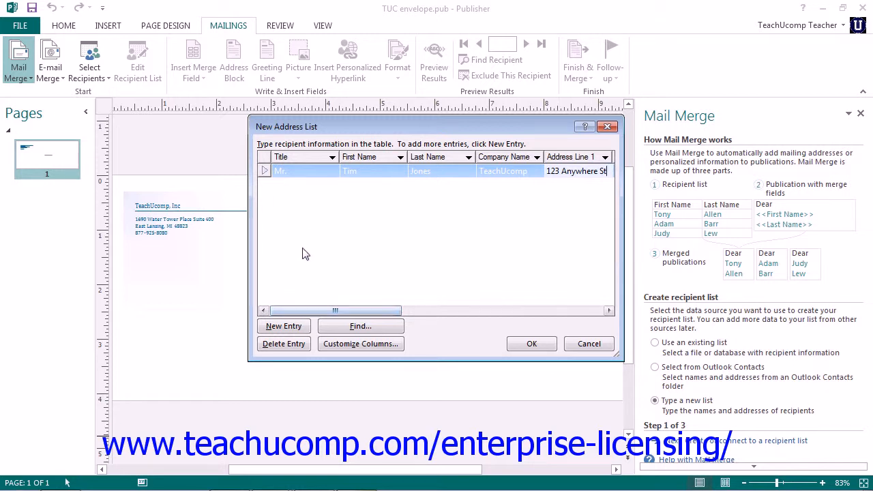
click(303, 327)
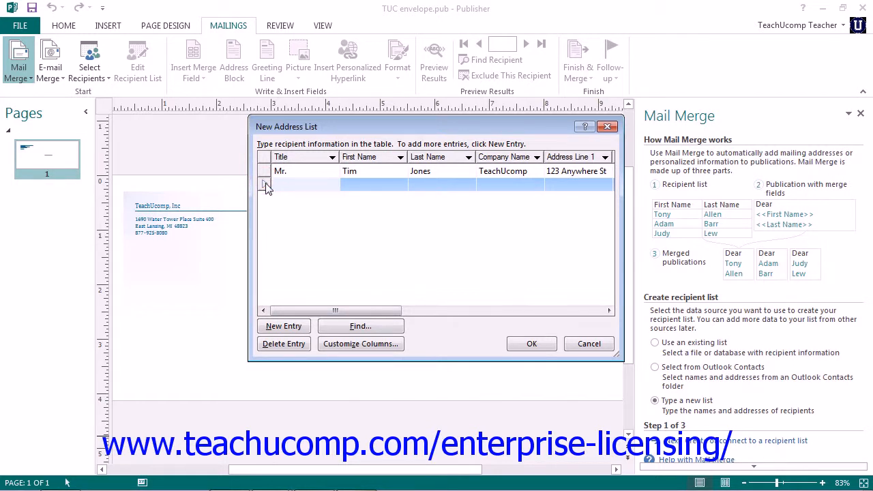
Delete the blank second entry after confirming, leaving one recipient in the list.
click(295, 345)
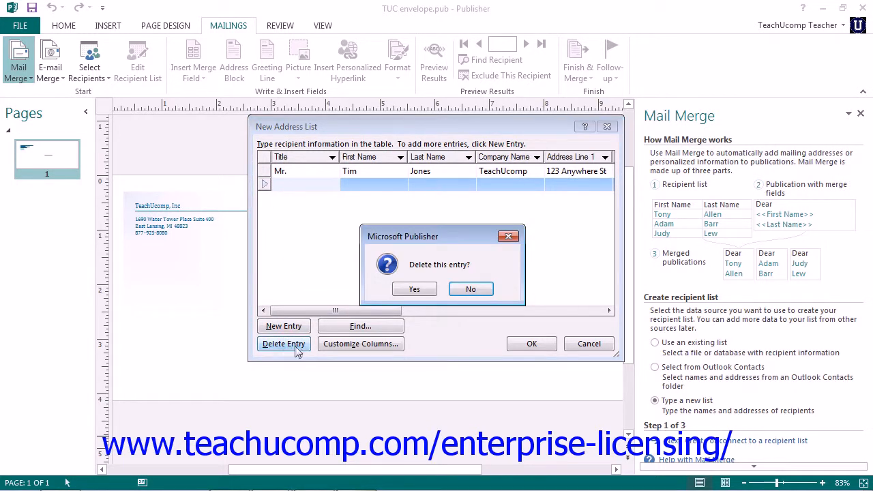
click(411, 289)
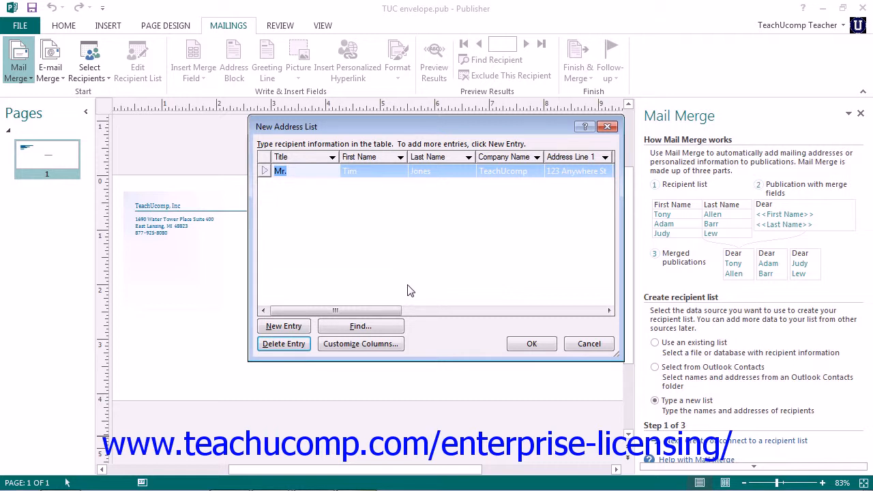
click(392, 329)
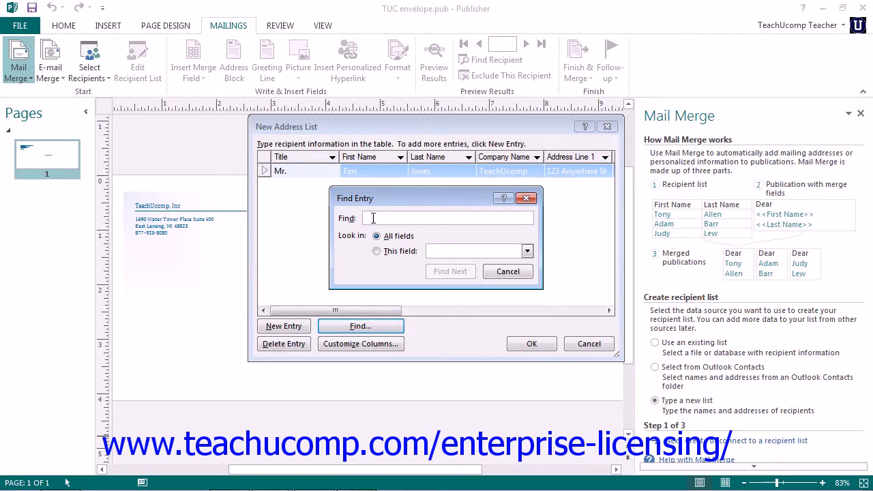
Search only the First Name field for the recipient's first name, then close Find Entry.
text(tim)
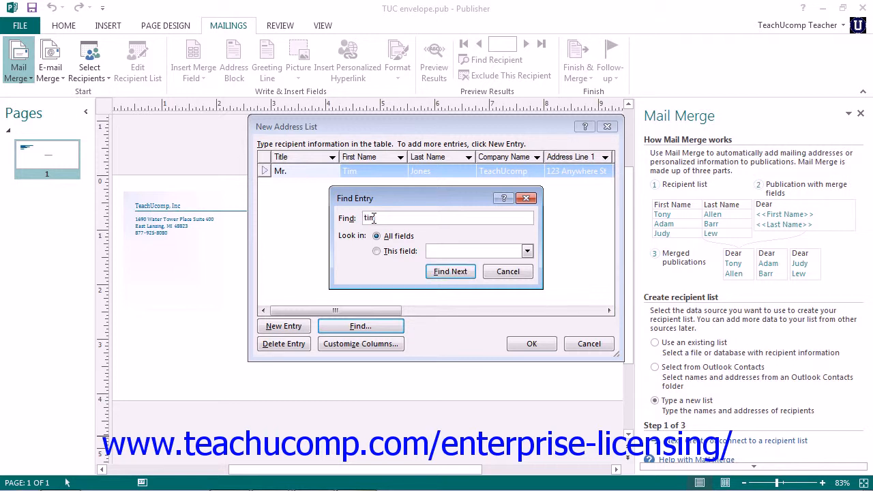
click(397, 251)
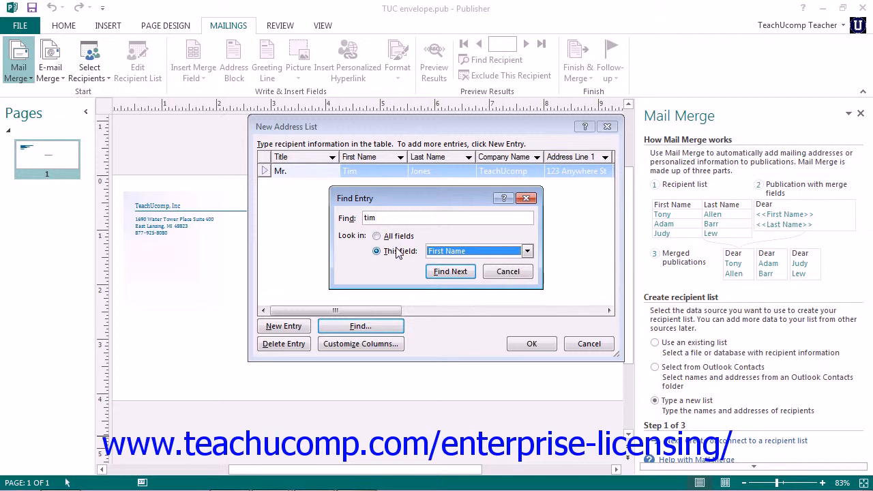
click(525, 252)
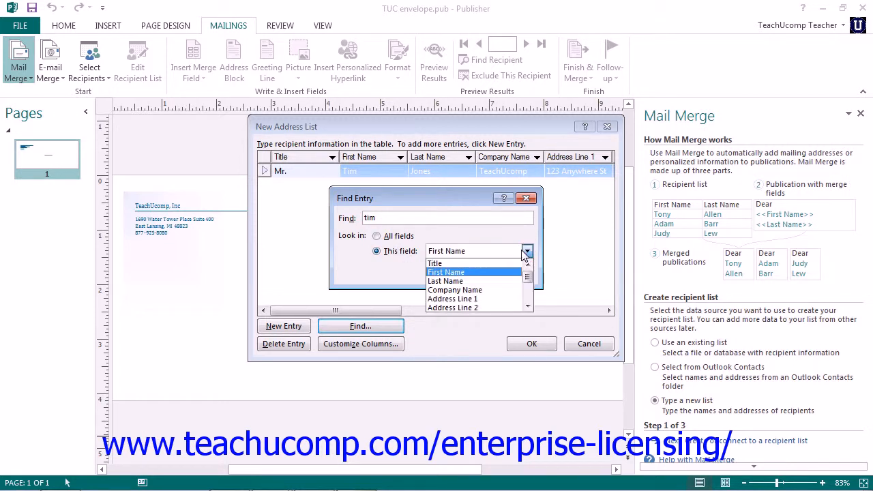
click(476, 272)
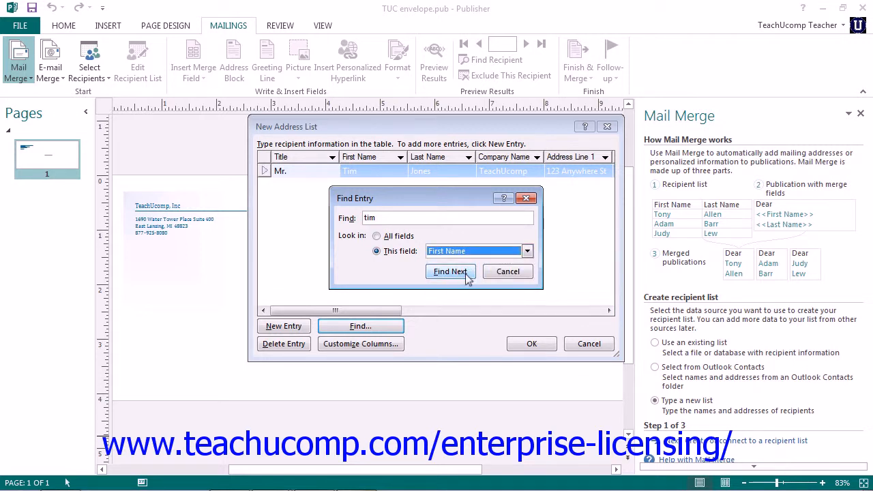
click(466, 274)
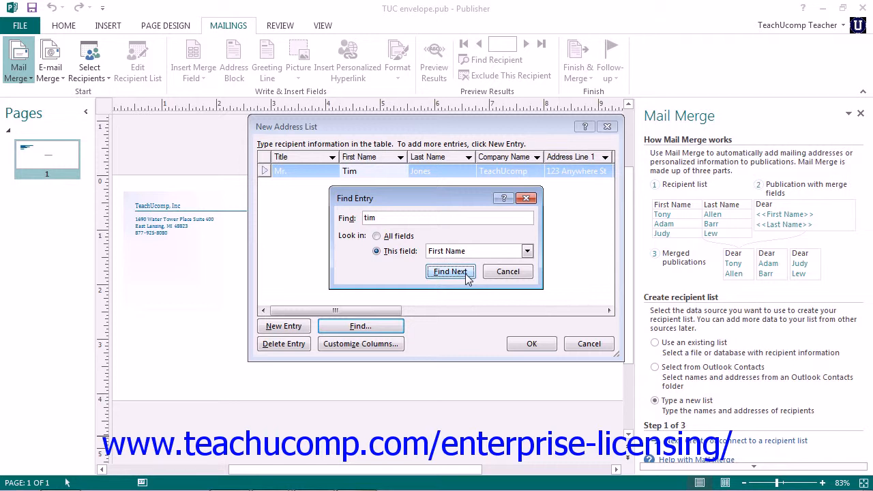
click(450, 271)
click(522, 271)
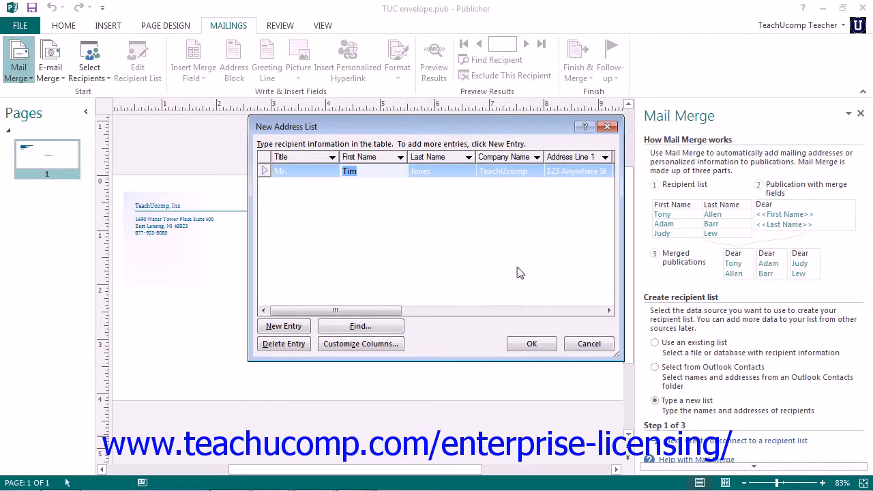
Open Customize Columns and back out of adding a new field.
click(390, 345)
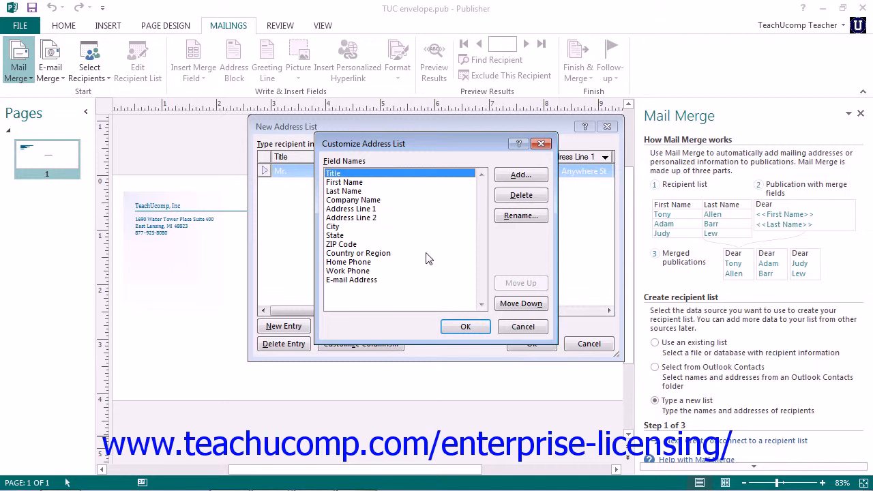
click(520, 175)
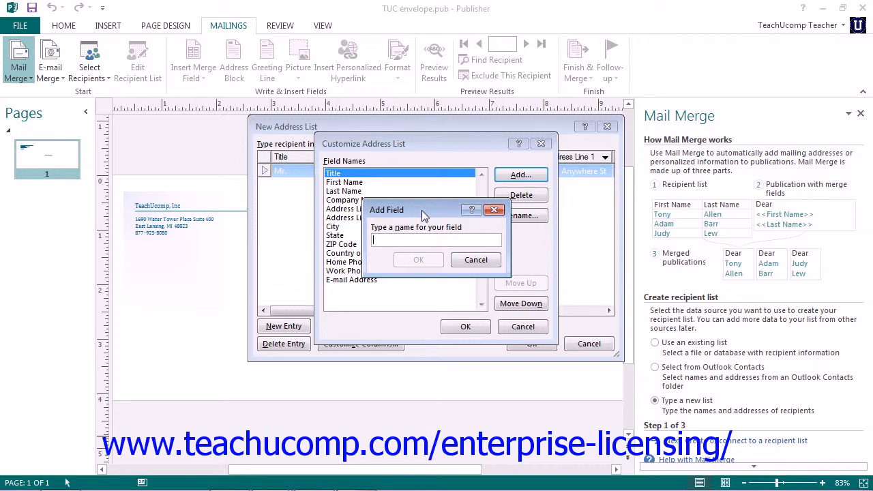
click(475, 261)
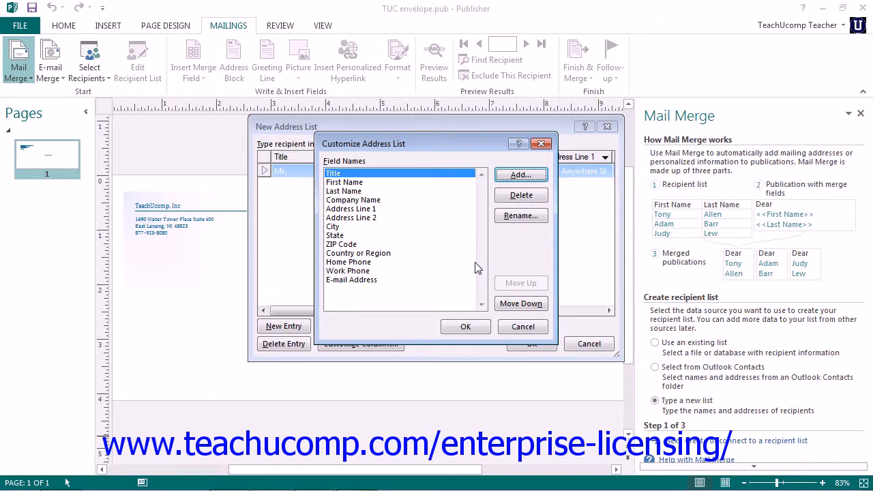
Select Country or Region, cancel its deletion, and start renaming it instead.
click(355, 253)
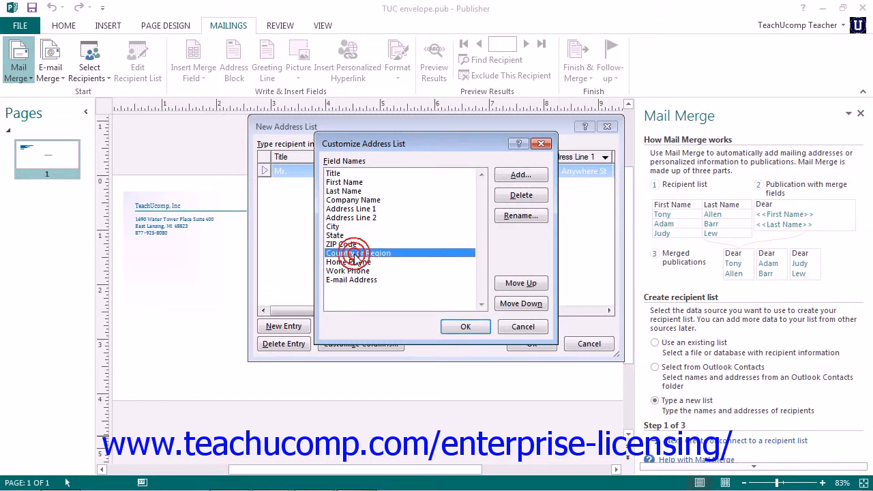
click(522, 197)
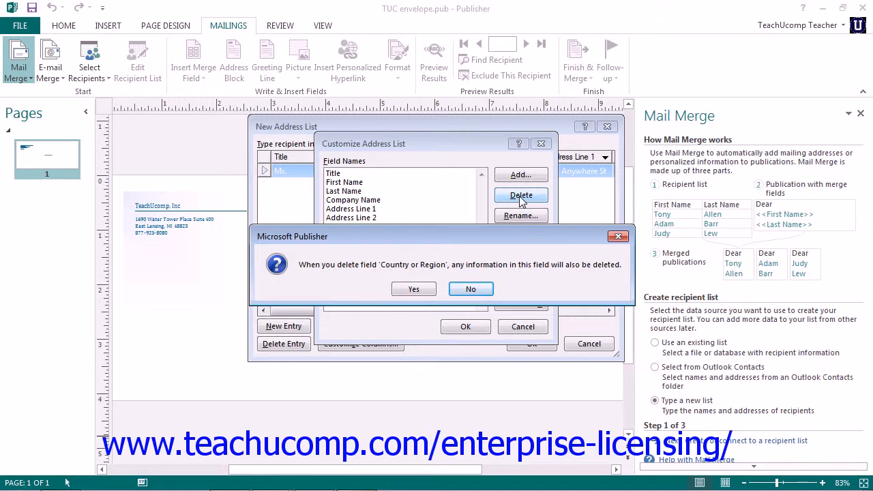
click(619, 238)
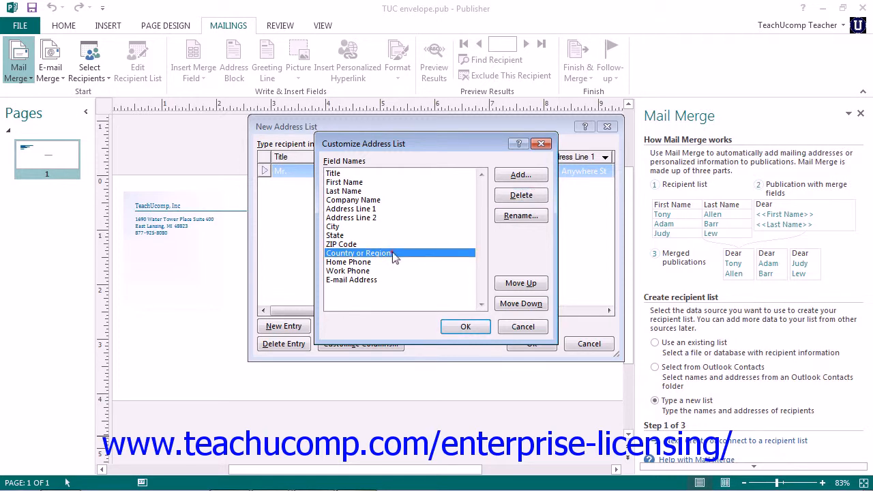
click(509, 216)
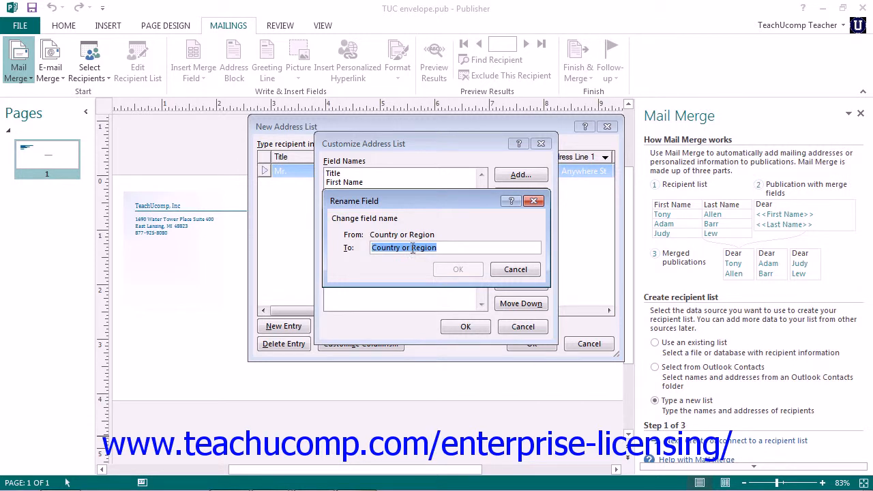
Cancel the rename, move Country or Region up and back below ZIP Code, then accept the unchanged columns and finish the list.
click(516, 271)
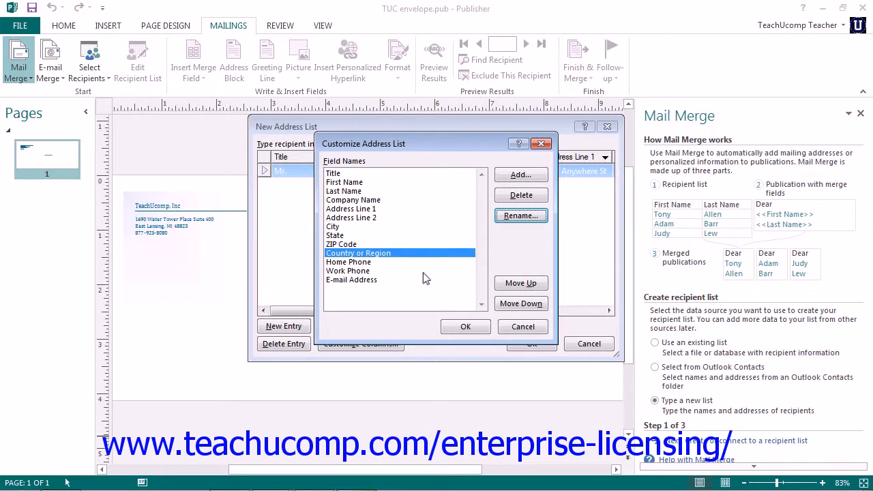
click(523, 285)
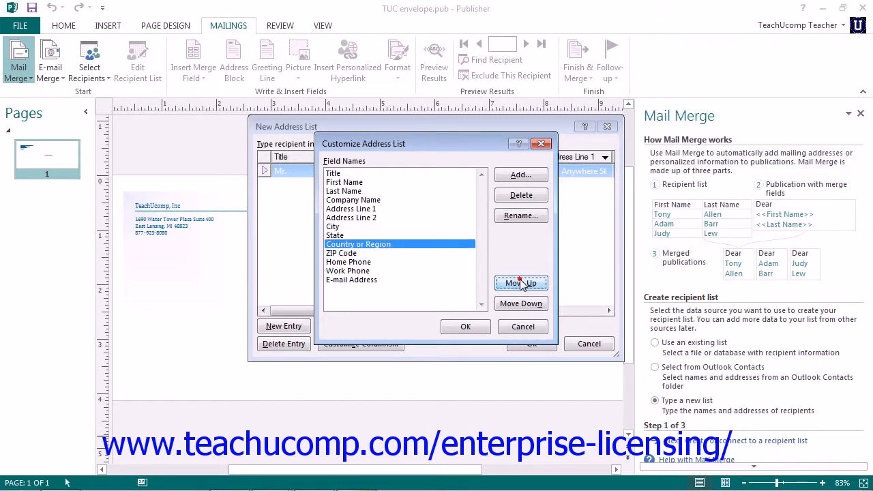
click(519, 305)
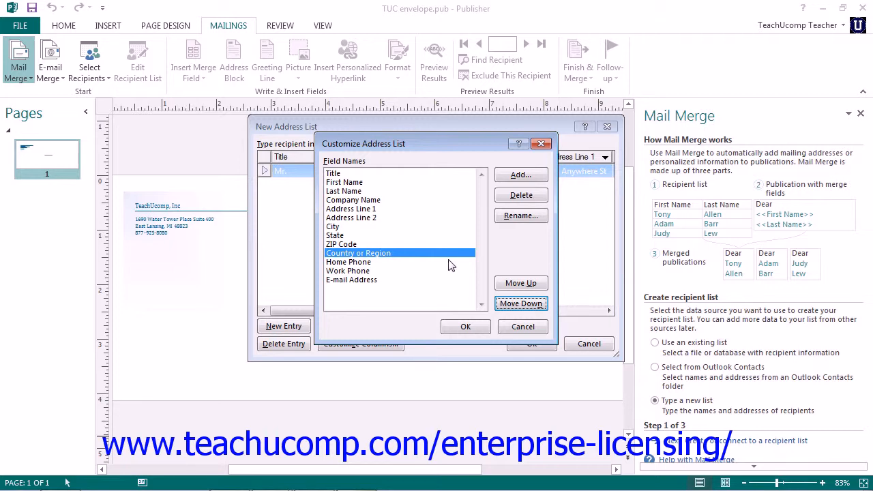
click(468, 326)
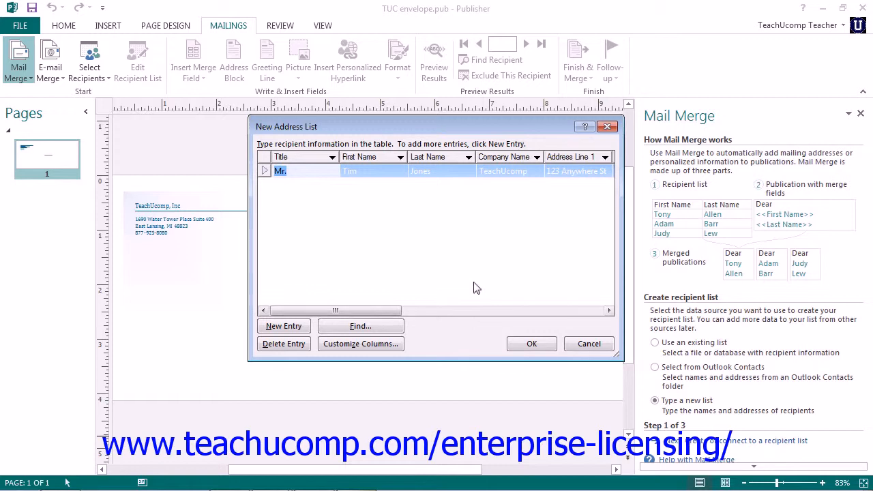
click(533, 343)
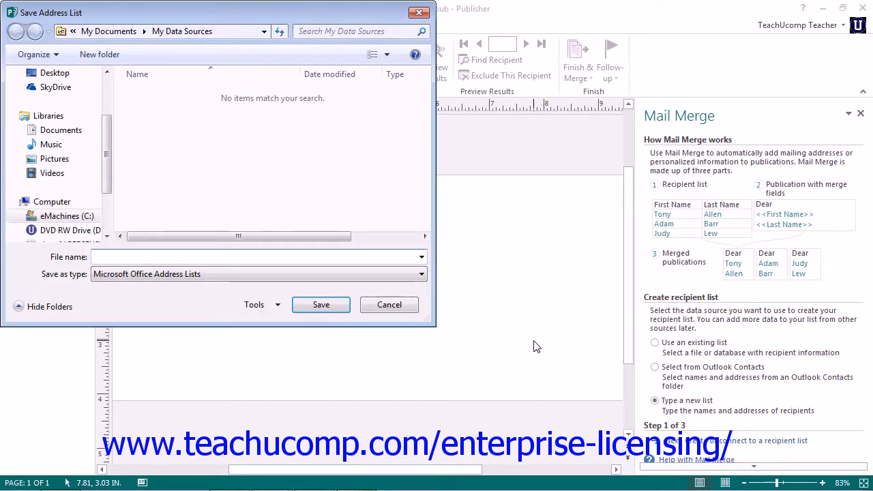